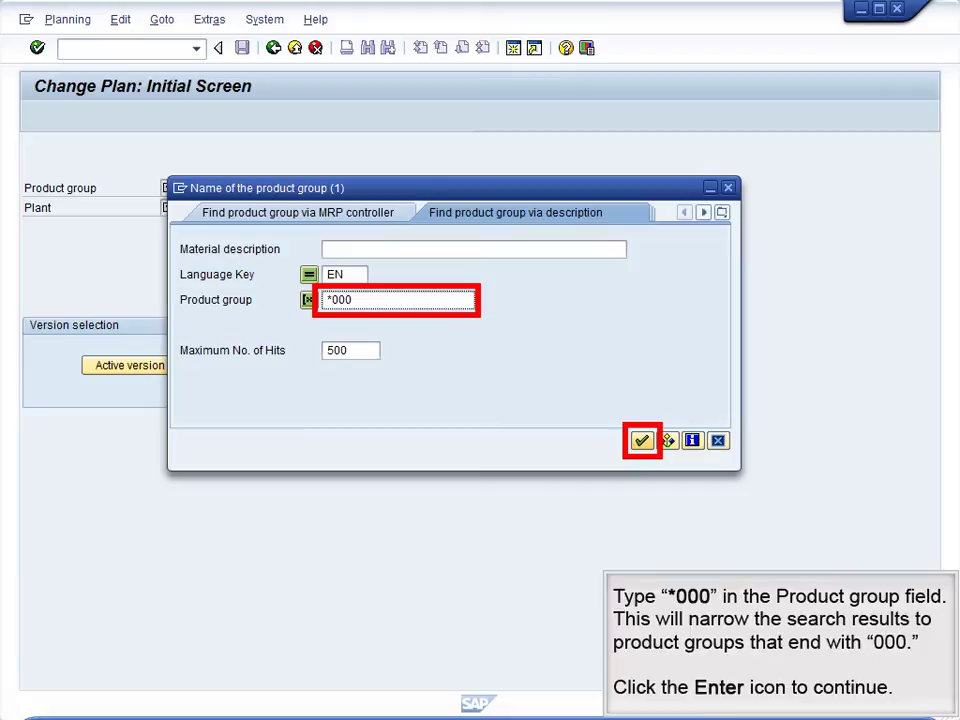
- Search product groups matching *000 and pick PG-BIKE000 for the Change Plan screen
key(Return)
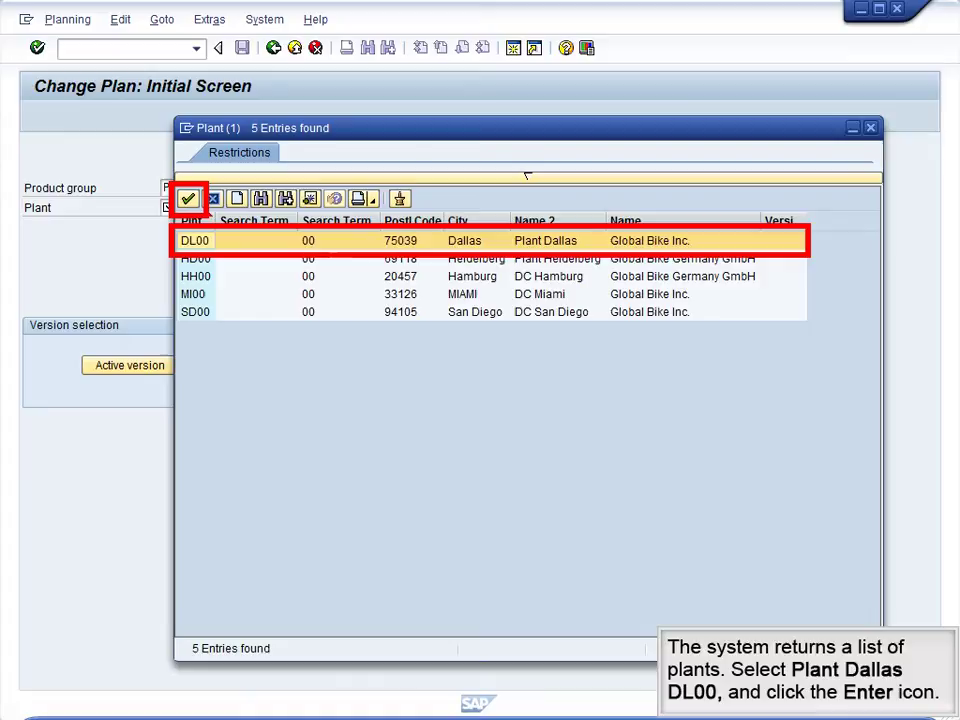
- Choose Plant Dallas, DL00, as the plant alongside PG-BIKE000
key(Return)
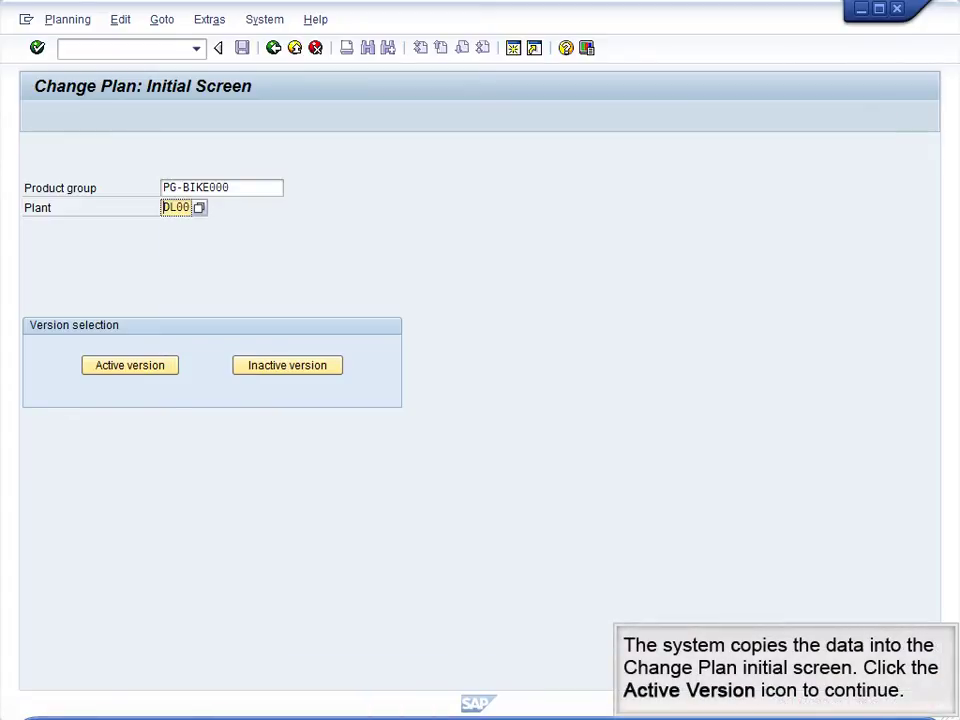